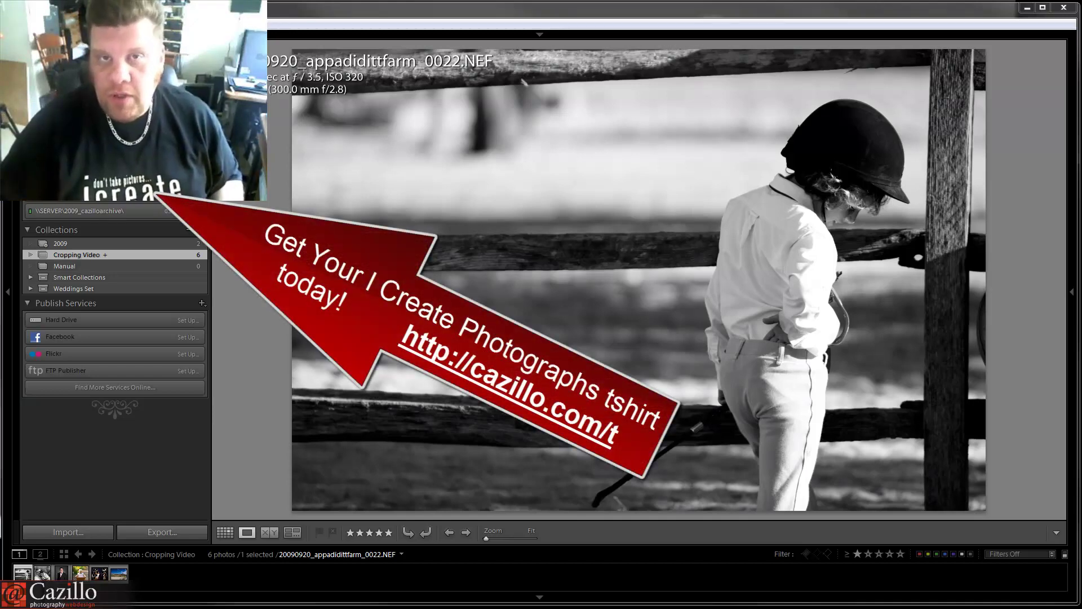
Step: View the man-hugging-boy and suit portrait photos, then return to 20090920_appadidittfarm_0022.NEF
{"action": "left_click", "coordinate": [43, 573]}
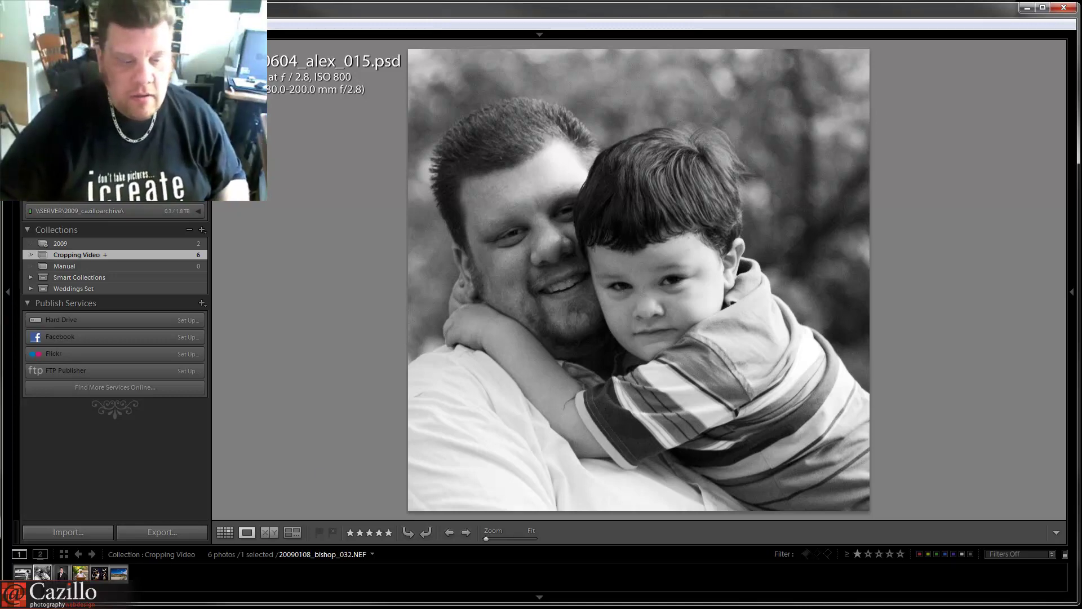
{"action": "left_click", "coordinate": [61, 573]}
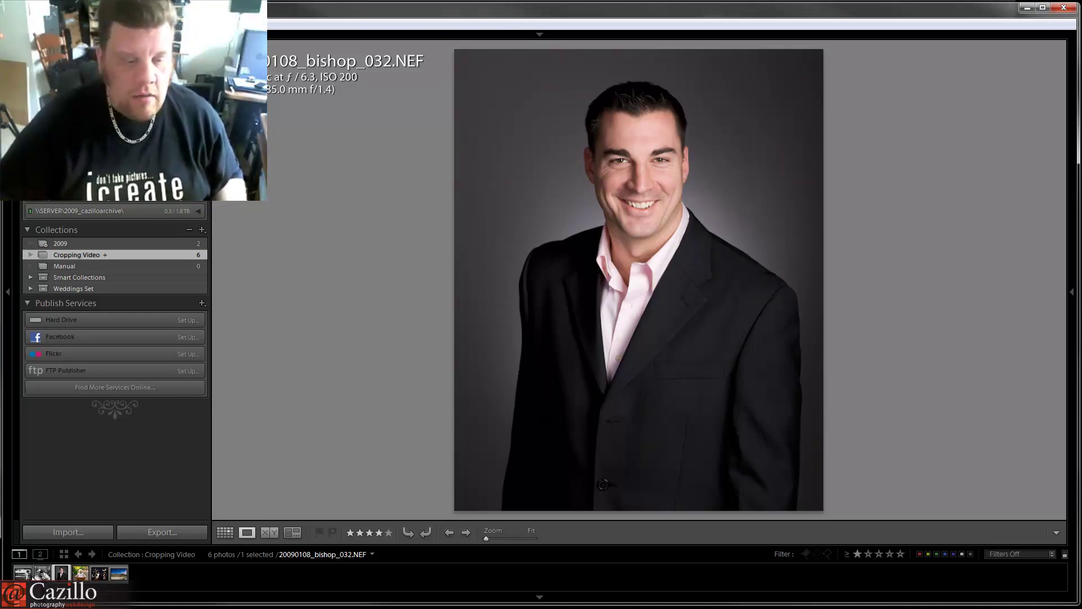
{"action": "left_click", "coordinate": [24, 574]}
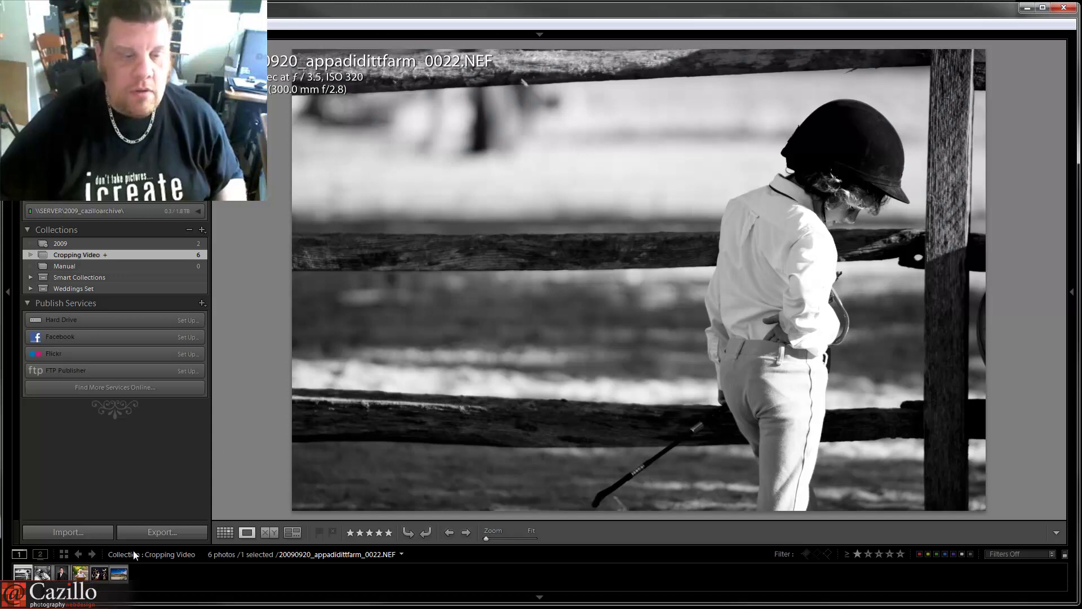
Step: Show the studio portrait of the man in a suit again from the filmstrip
{"action": "left_click", "coordinate": [62, 574]}
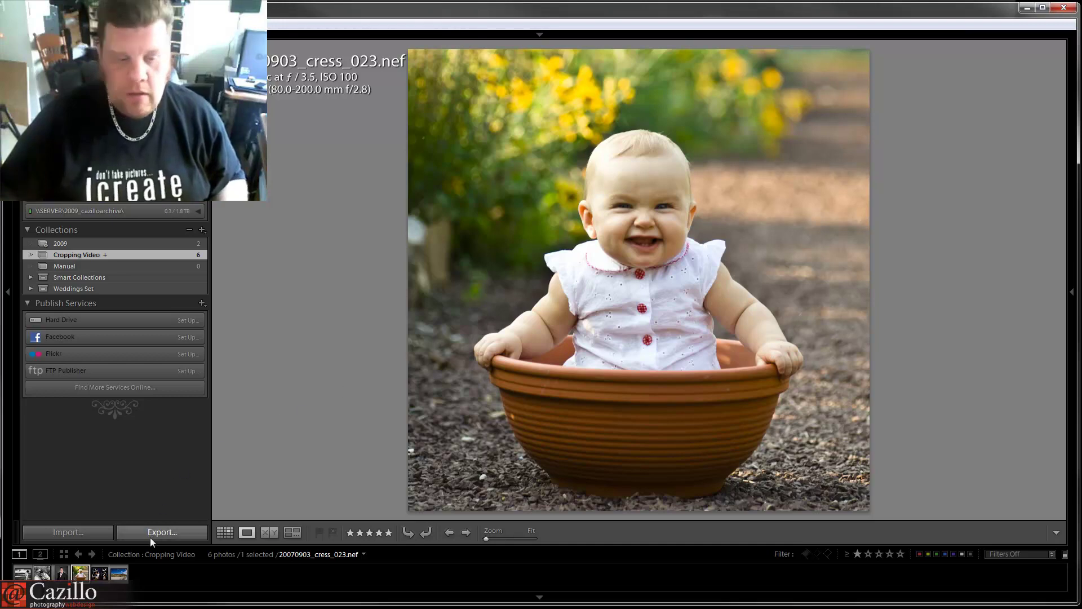
Step: Go from the sparkler collage photo to 20110728_redrockcanyon_002.NEF
{"action": "left_click", "coordinate": [100, 573]}
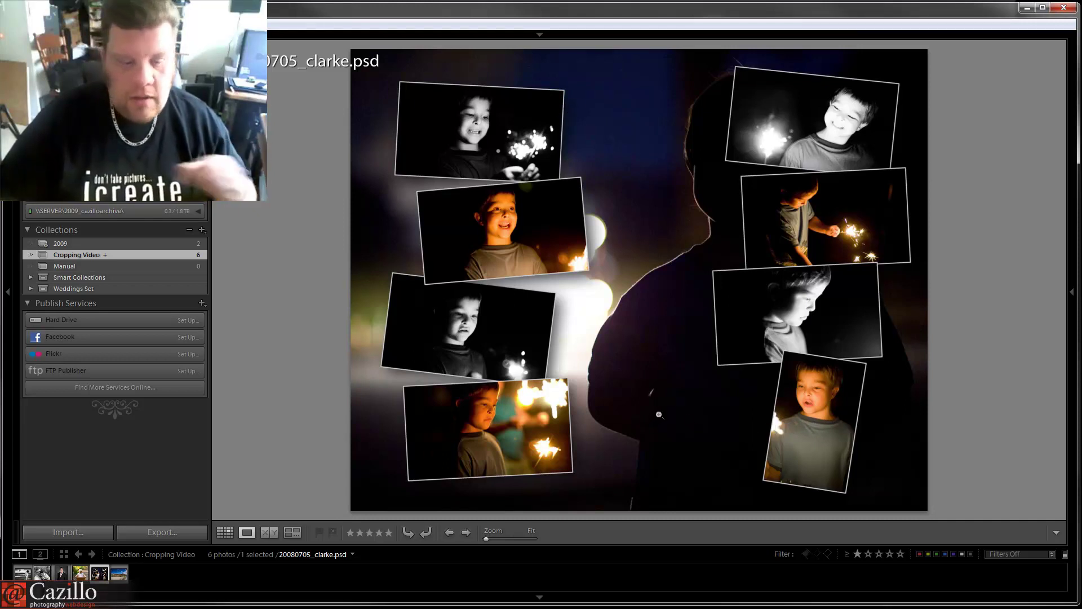
{"action": "key", "text": "Right"}
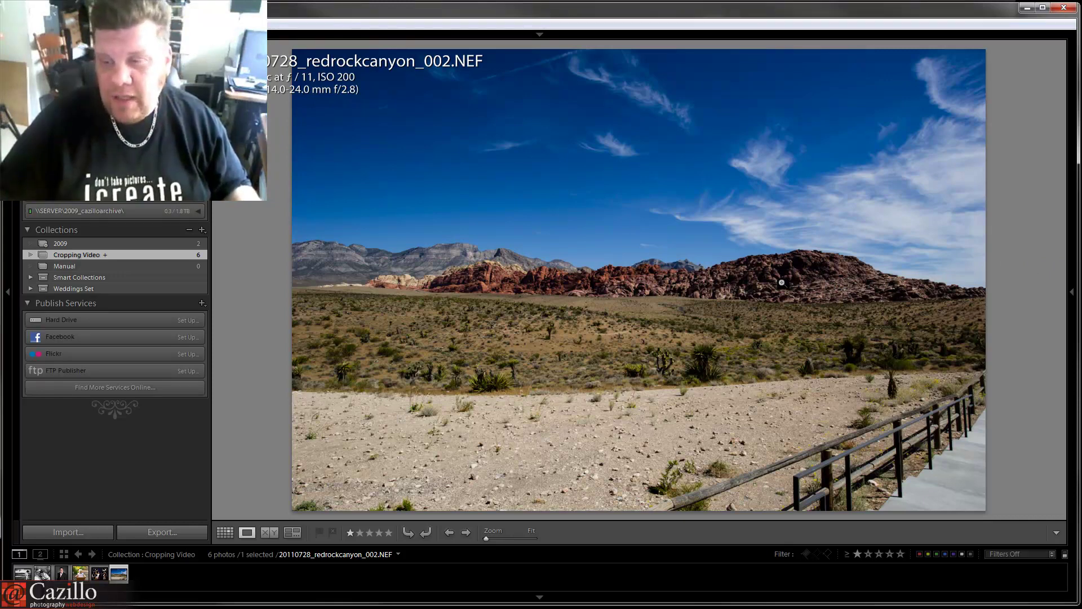
Step: Create virtual copy Copy 2 of redrockcanyon_002 and open it in the Crop Overlay
{"action": "key", "text": "g"}
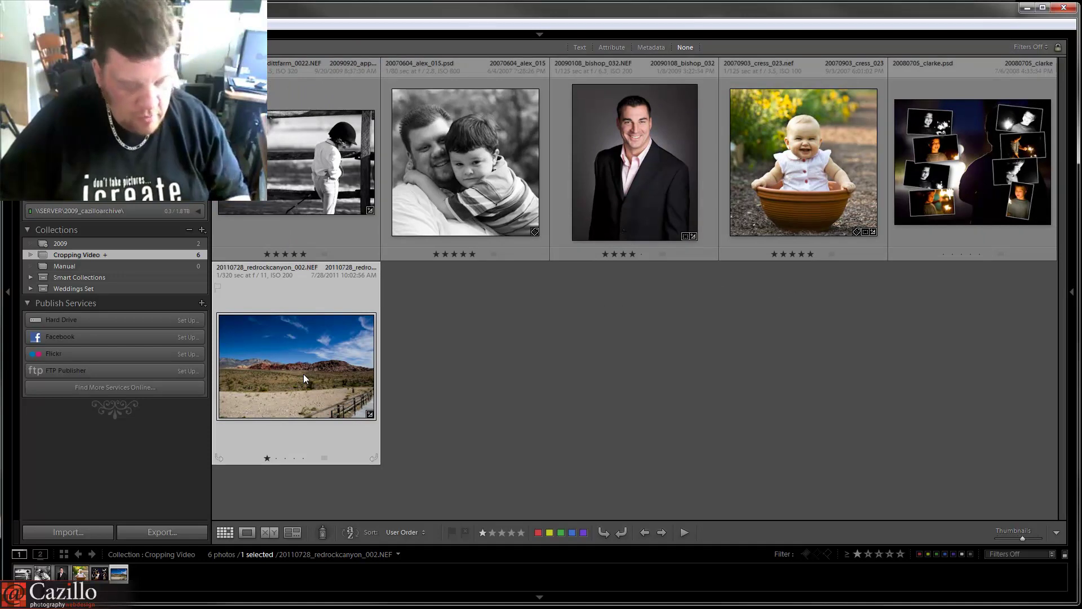
{"action": "key", "text": "ctrl+apostrophe"}
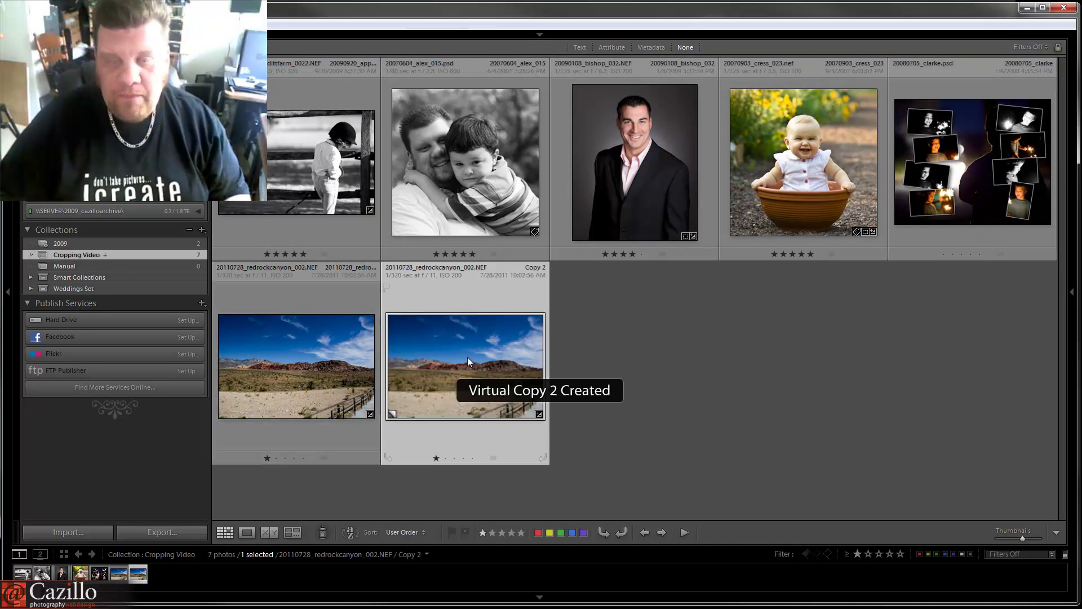
{"action": "key", "text": "r"}
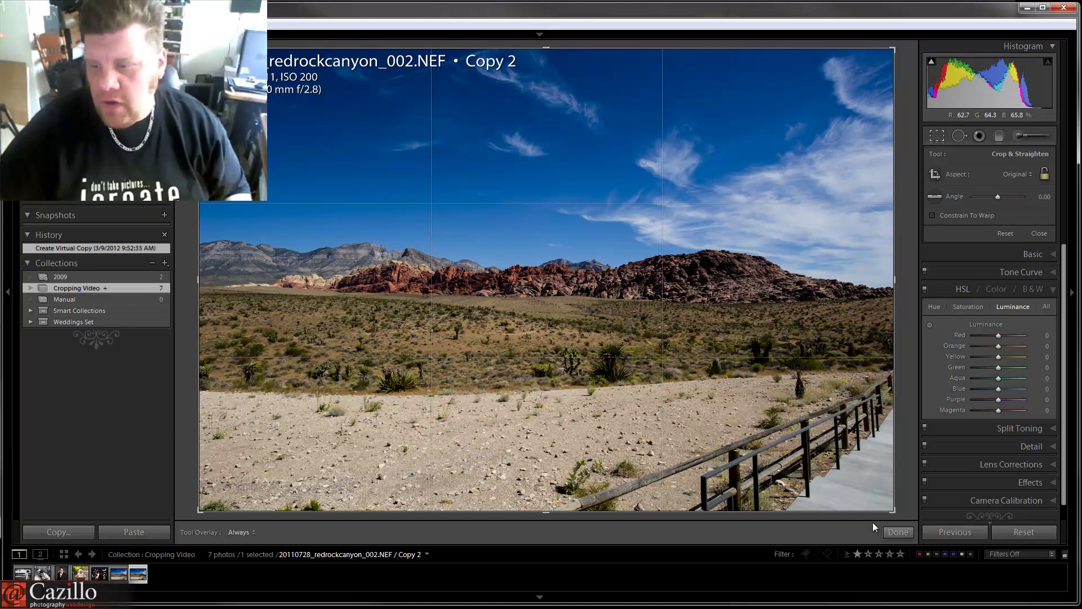
Step: Reset a trial crop, then drag a wide Custom panorama cutting away the foreground dirt and upper sky
{"action": "left_click_drag", "start_coordinate": [894, 511], "coordinate": [907, 433]}
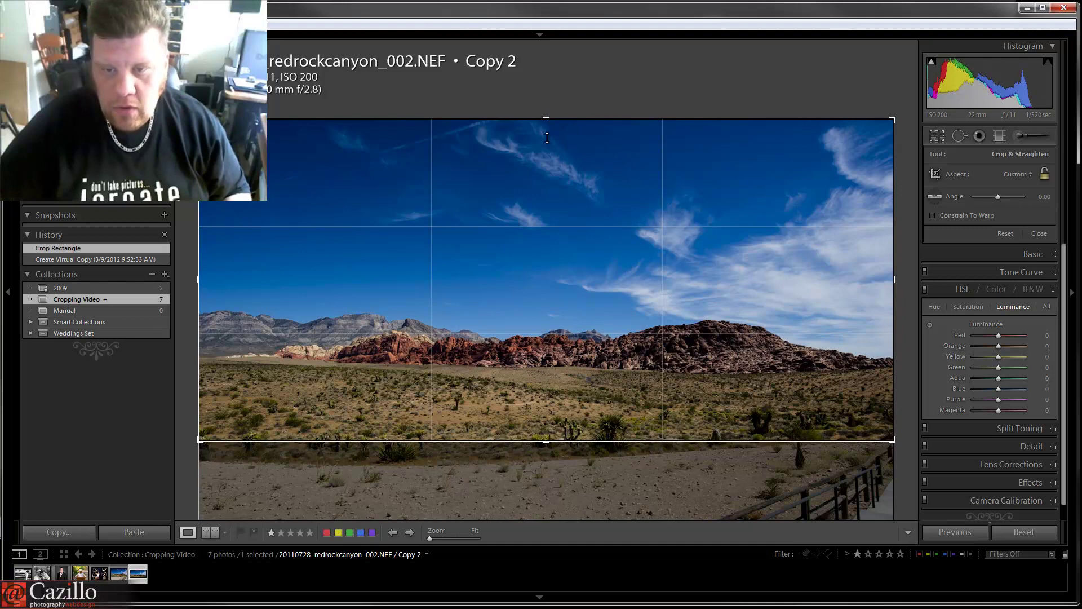
{"action": "key", "text": "r"}
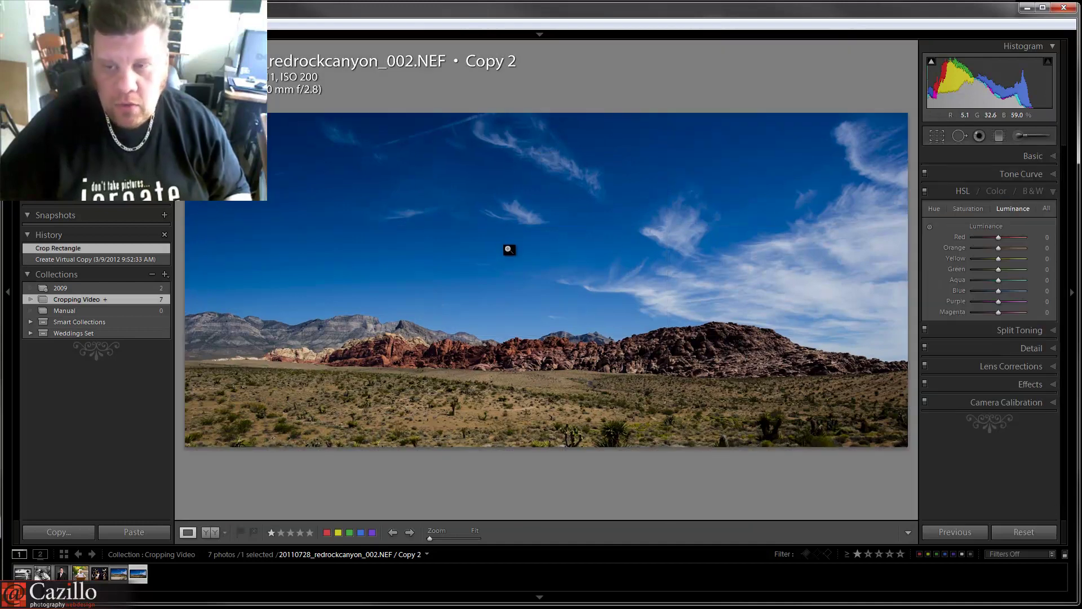
{"action": "key", "text": "r"}
{"action": "left_click", "coordinate": [1006, 233]}
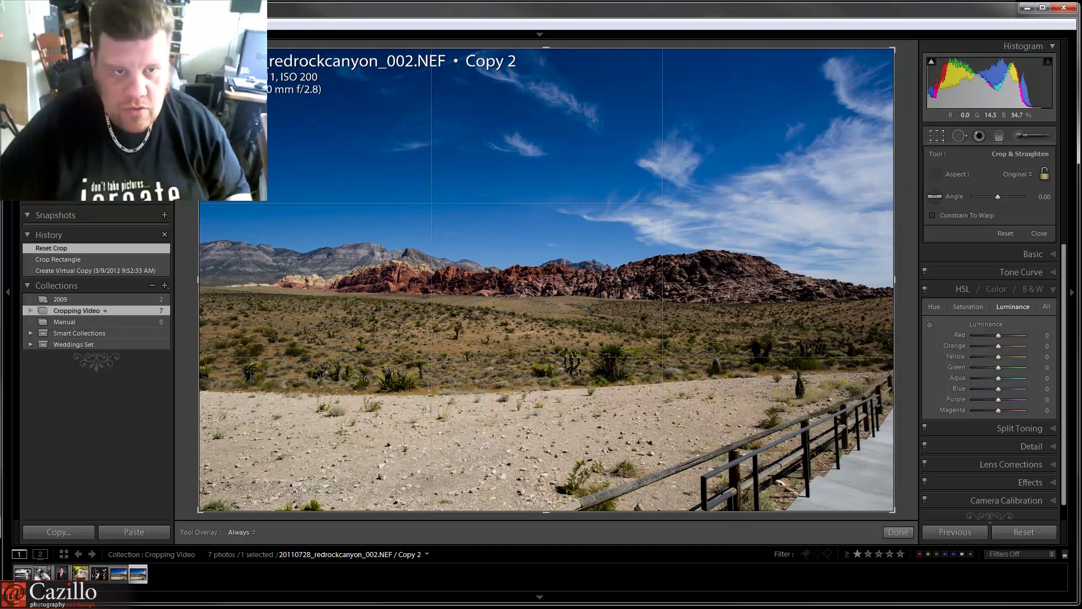
{"action": "left_click_drag", "start_coordinate": [204, 93], "coordinate": [885, 366]}
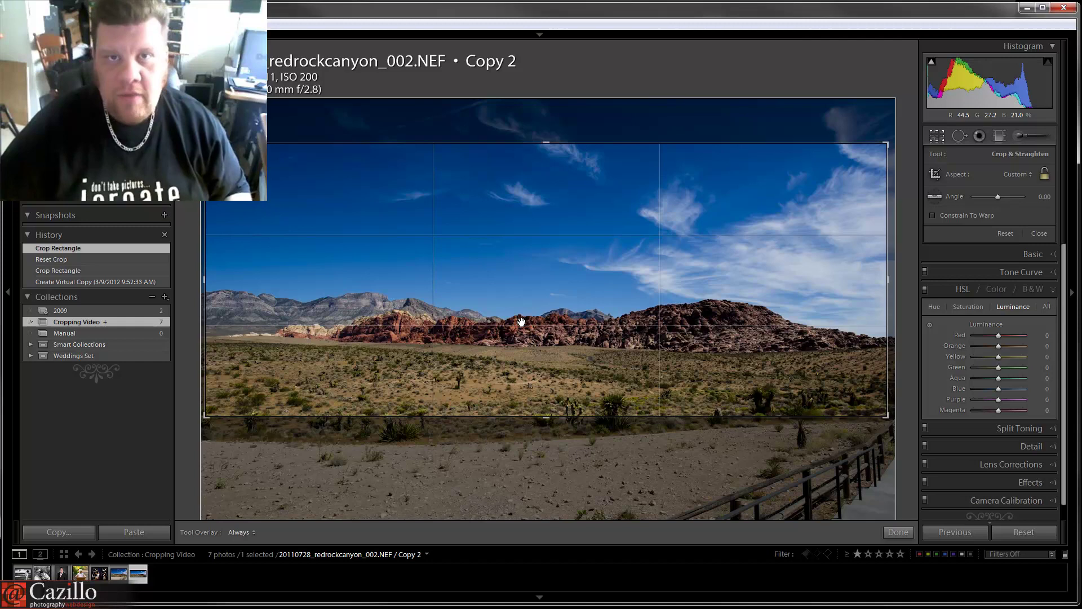
{"action": "key", "text": "Return"}
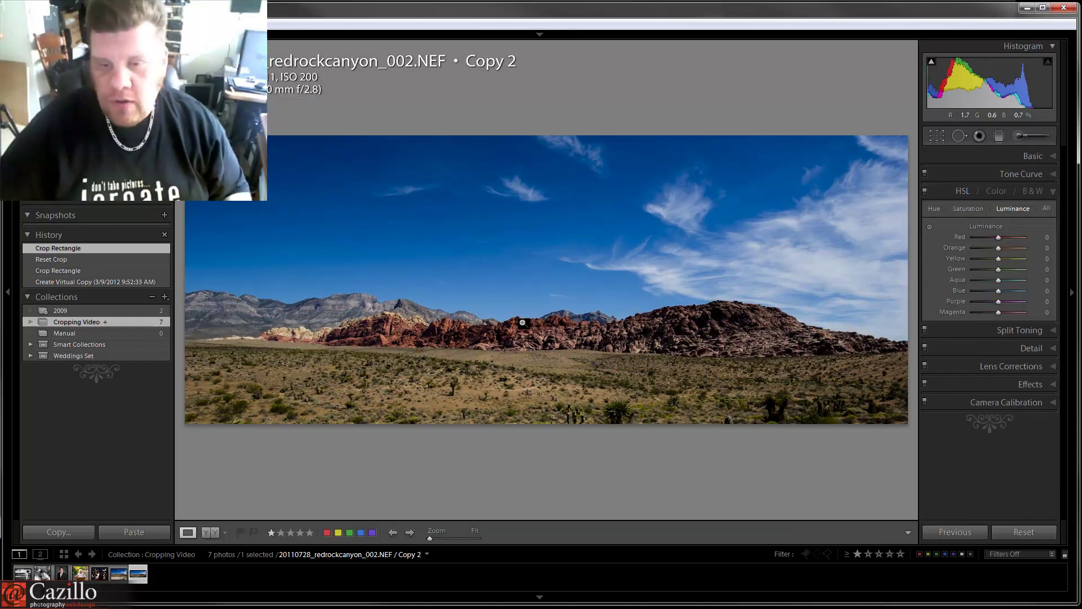
{"action": "key", "text": "r"}
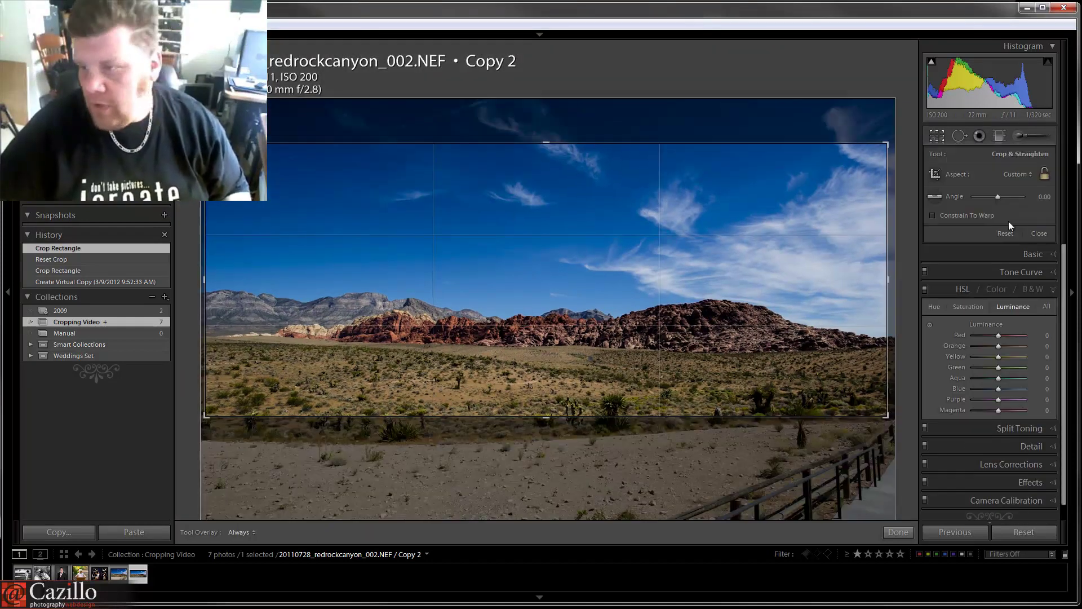
Step: Set the crop aspect ratio to 4 x 5 / 8 x 10
{"action": "left_click", "coordinate": [1045, 173]}
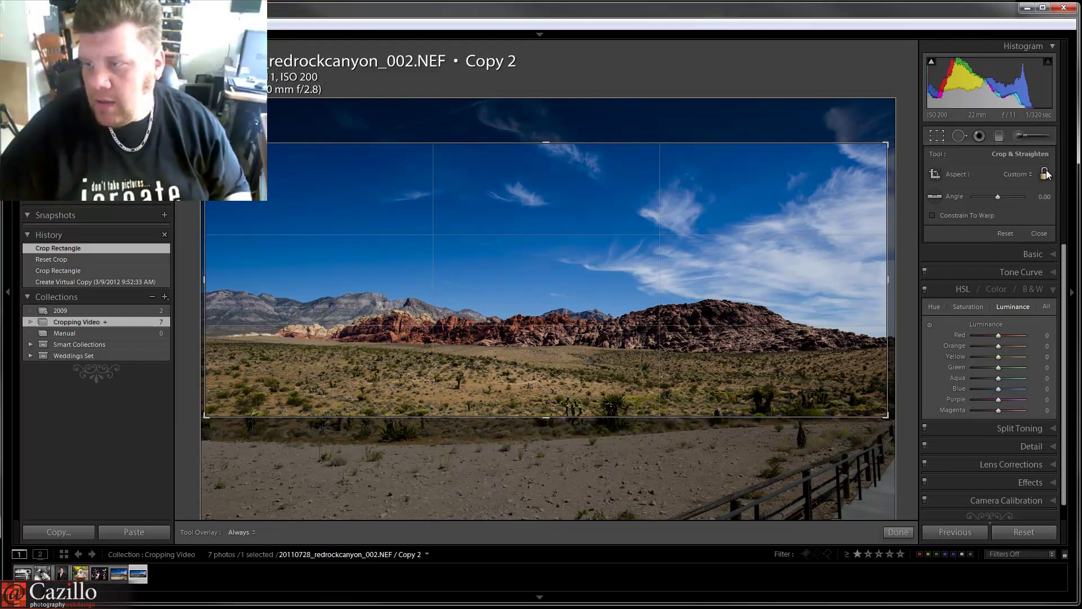
{"action": "left_click", "coordinate": [1028, 174]}
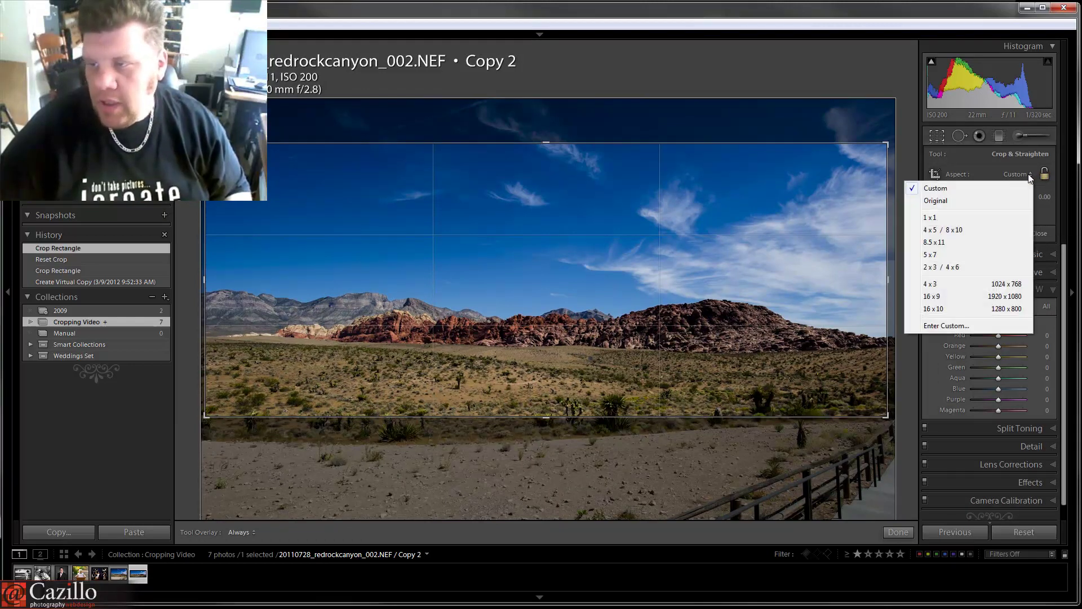
{"action": "left_click", "coordinate": [952, 325]}
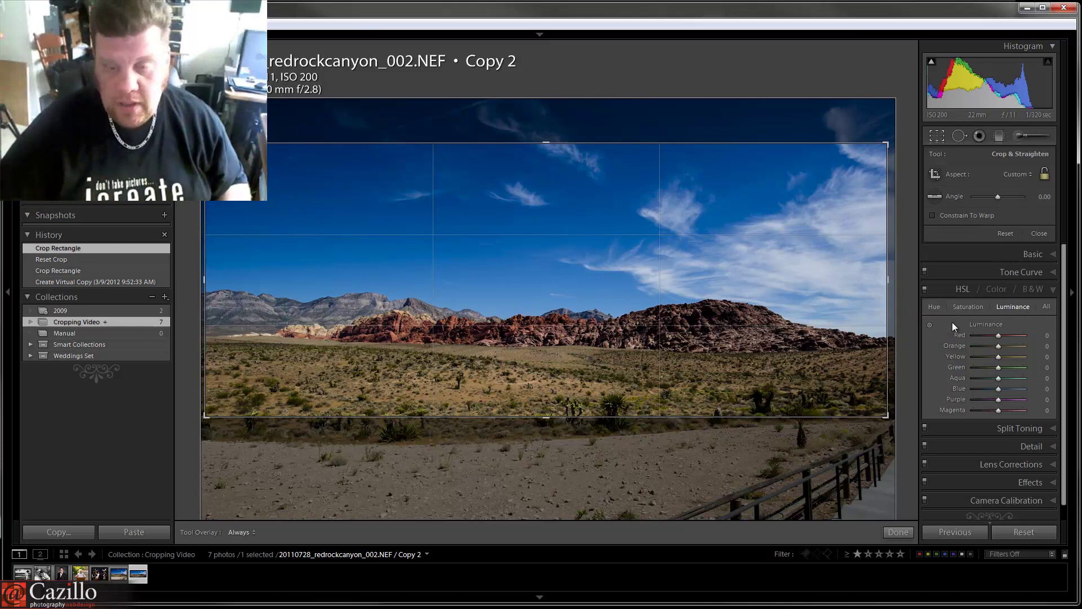
{"action": "left_click", "coordinate": [1019, 174]}
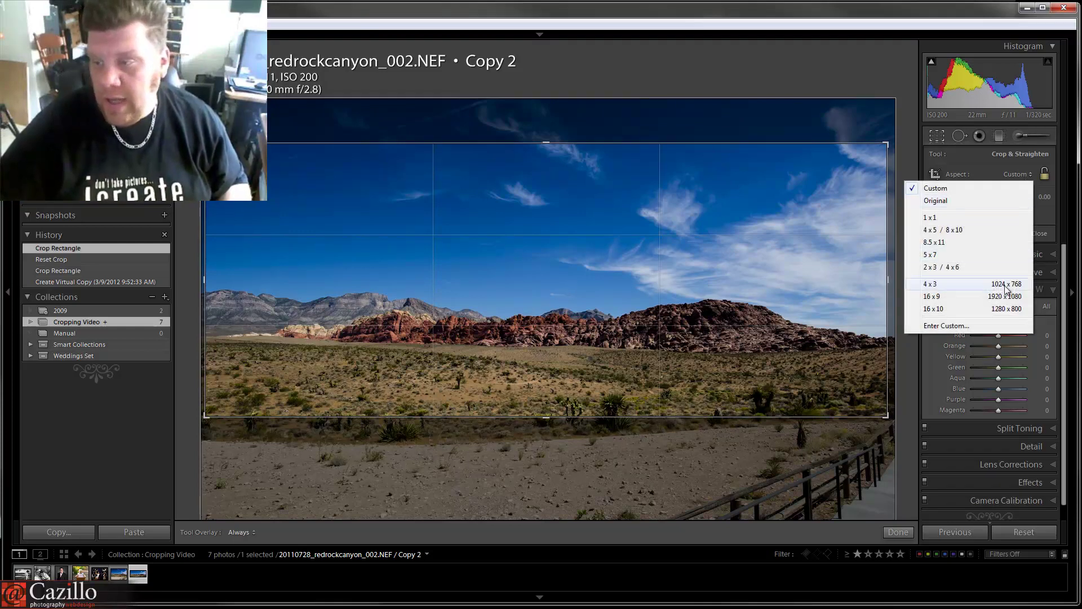
{"action": "left_click", "coordinate": [1046, 174]}
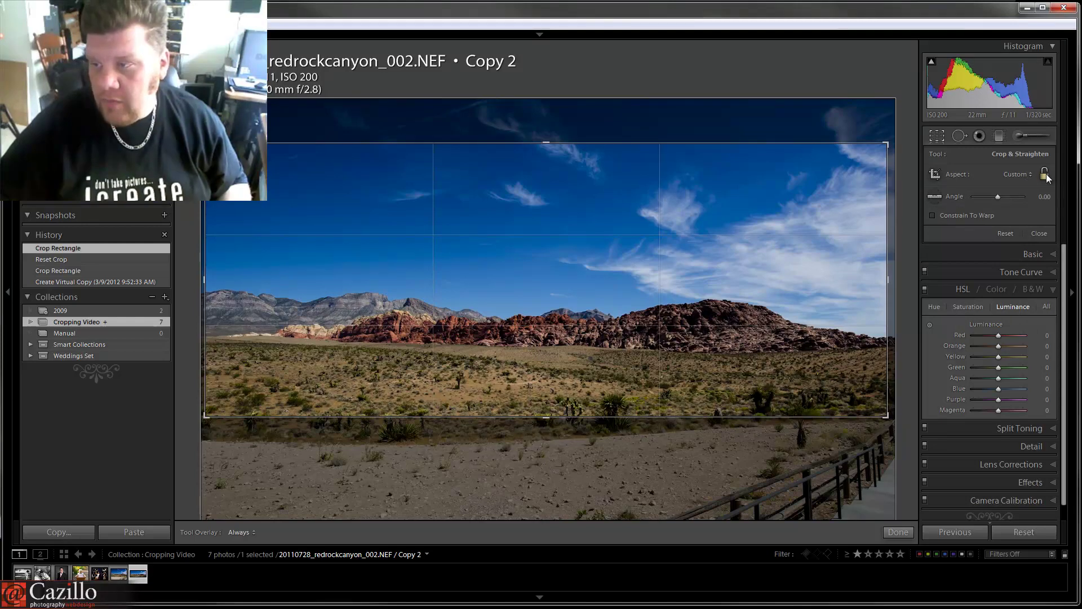
{"action": "left_click", "coordinate": [1029, 174]}
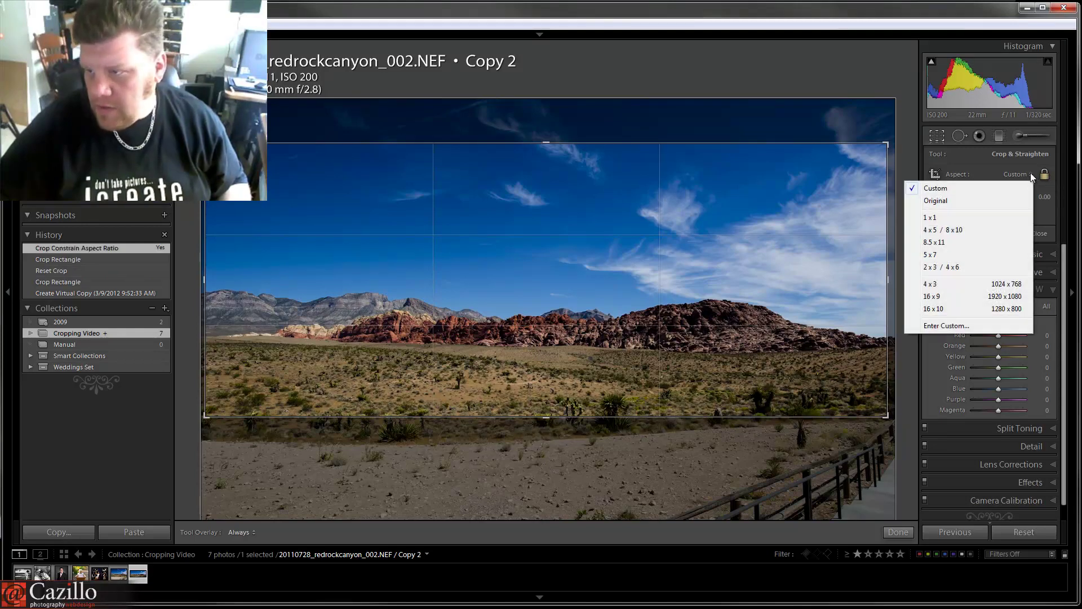
{"action": "left_click", "coordinate": [998, 232]}
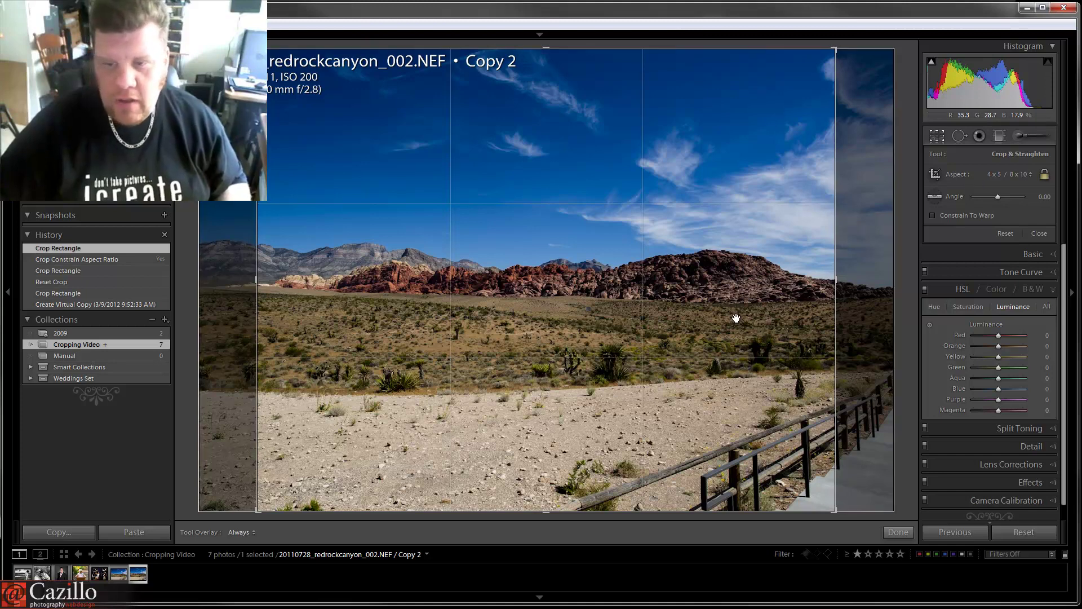
Step: Shrink and shift the 4x5 crop to show mostly sky over the red rocks, and commit it
{"action": "left_click_drag", "start_coordinate": [835, 49], "coordinate": [718, 145]}
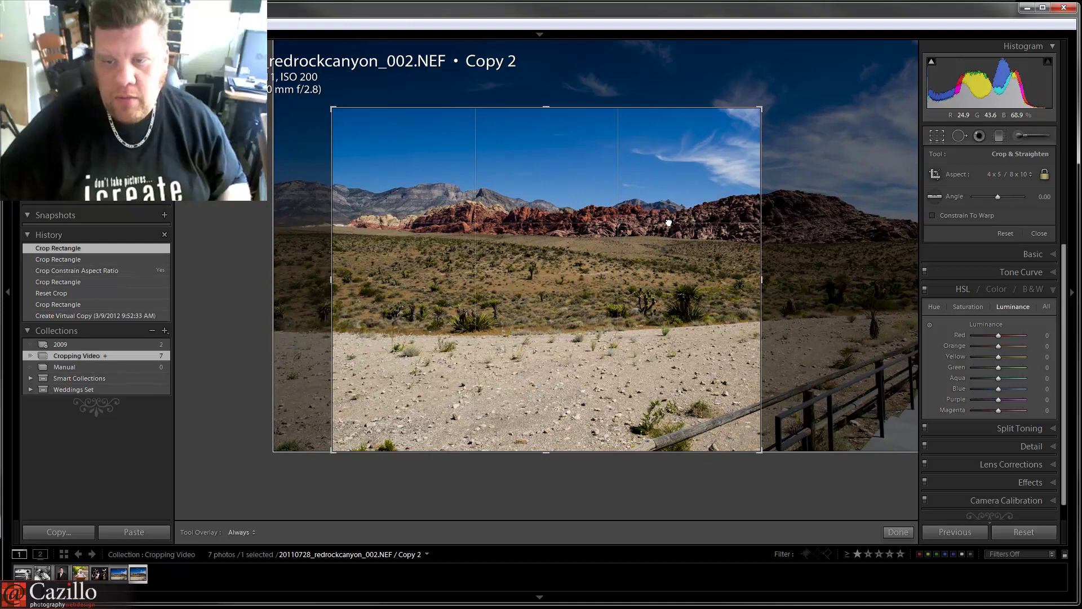
{"action": "mouse_move", "coordinate": [636, 264]}
{"action": "left_mouse_down"}
{"action": "mouse_move", "coordinate": [589, 280]}
{"action": "mouse_move", "coordinate": [640, 275]}
{"action": "left_mouse_up"}
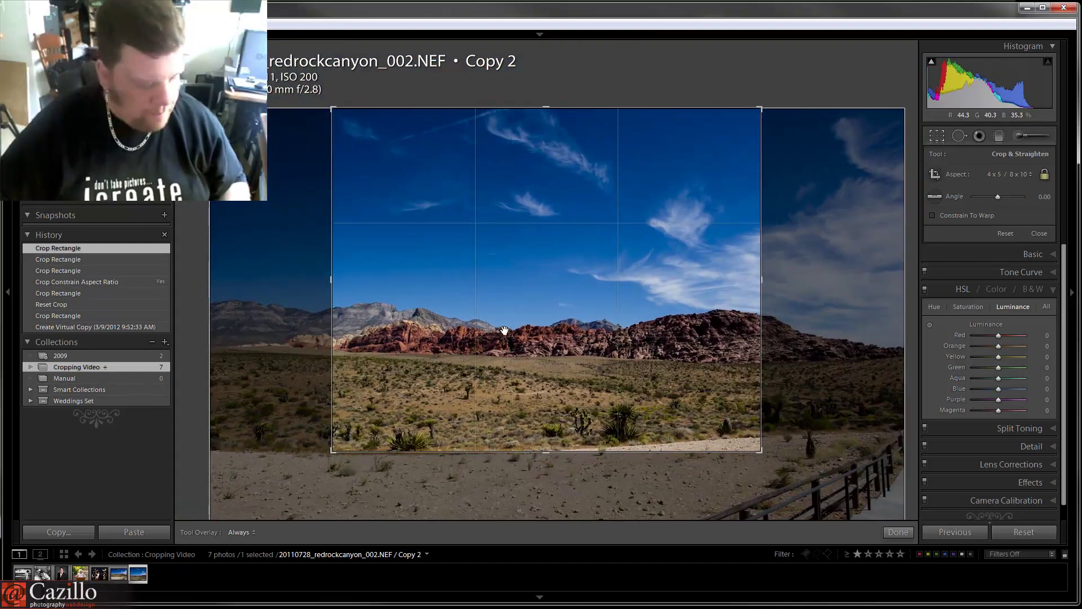
{"action": "key", "text": "Return"}
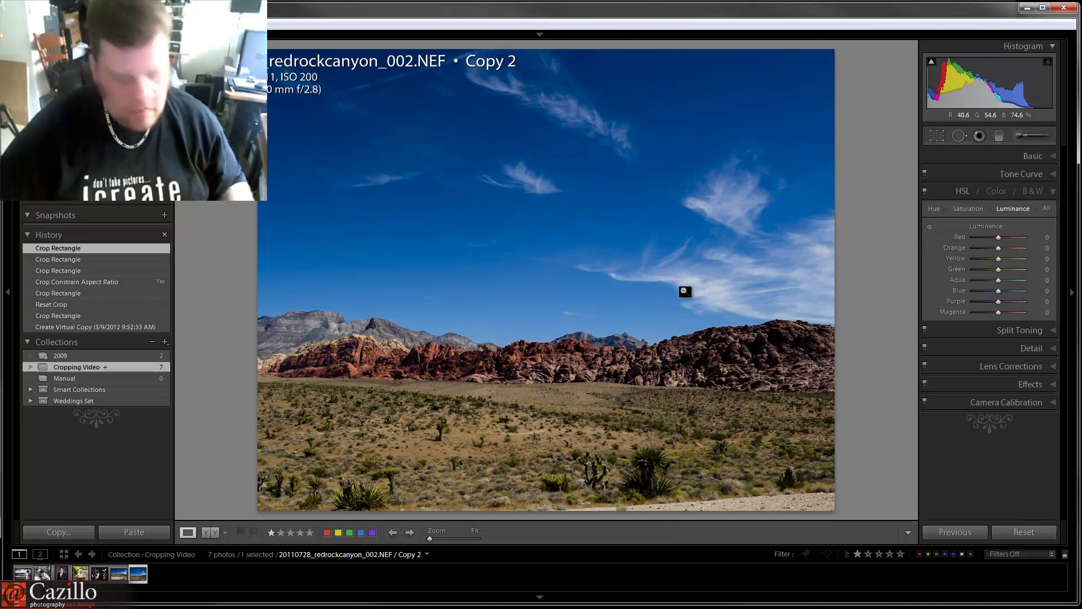
Step: Select the original redrockcanyon photo in the grid, create Copy 3 and open it for cropping
{"action": "key", "text": "g"}
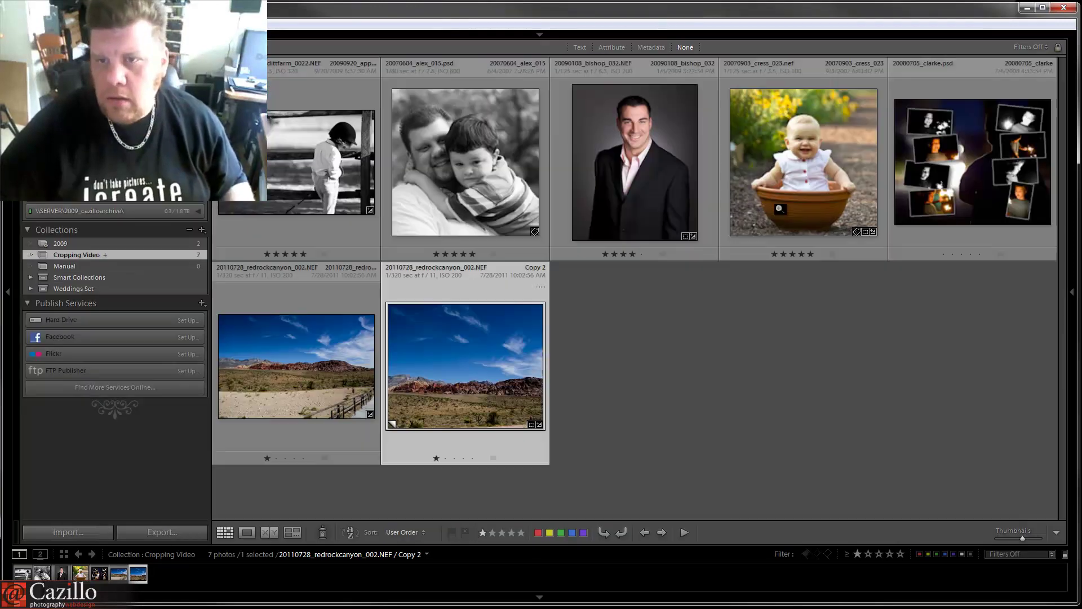
{"action": "left_click", "coordinate": [337, 377]}
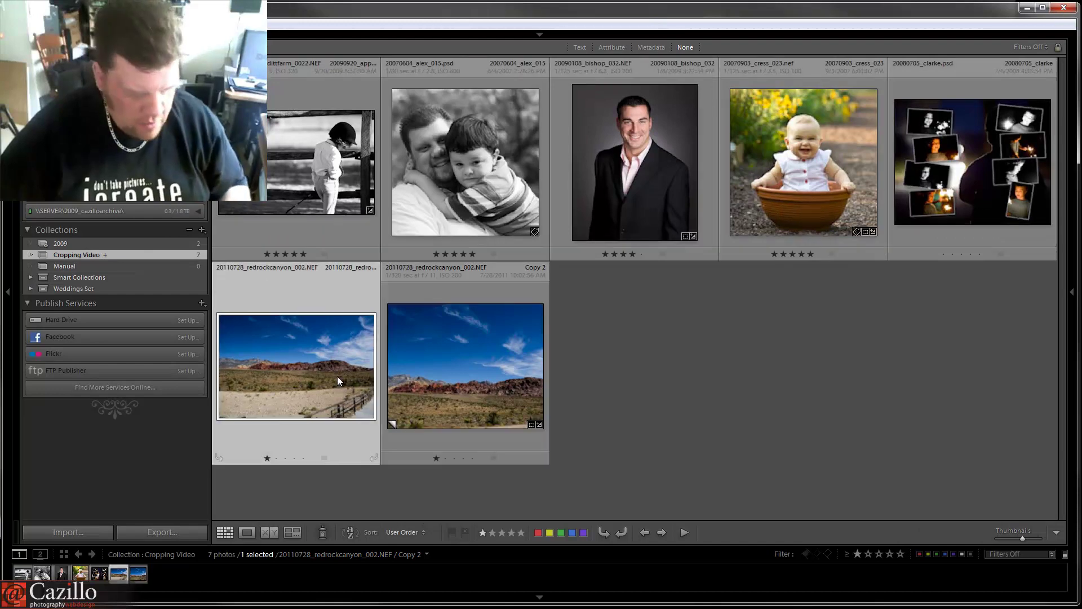
{"action": "key", "text": "ctrl+apostrophe"}
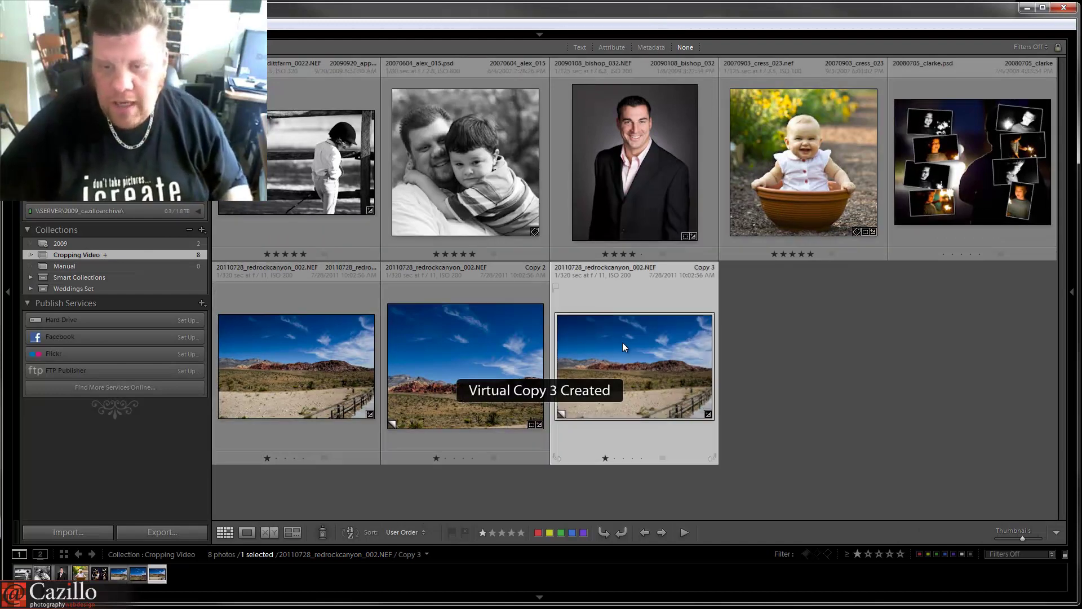
{"action": "key", "text": "r"}
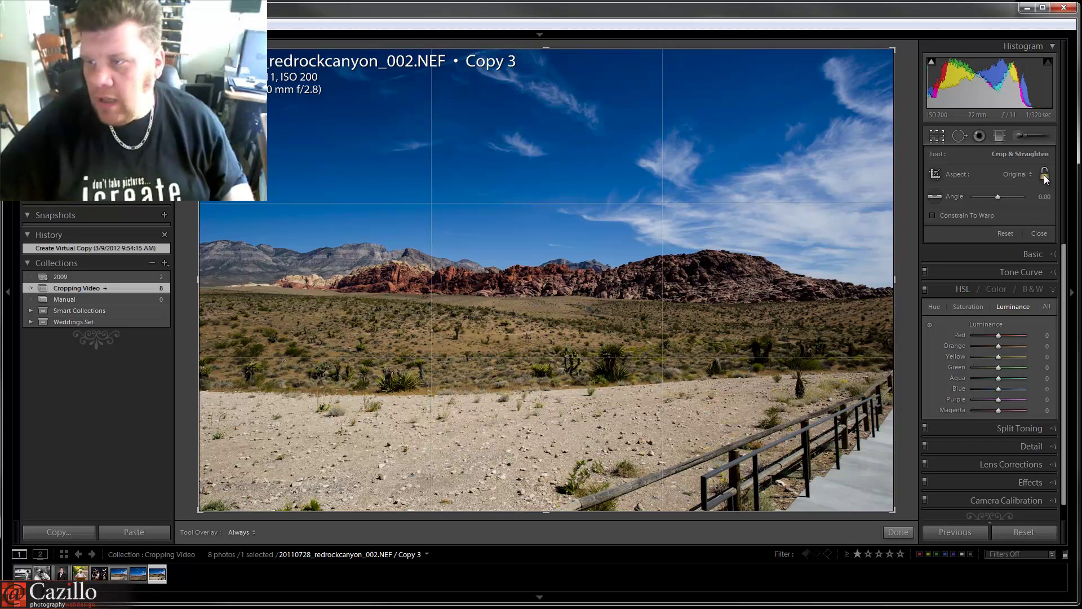
Step: Raise the crop's bottom edge and lower its top edge into a thin panorama, then commit
{"action": "left_click", "coordinate": [1022, 174]}
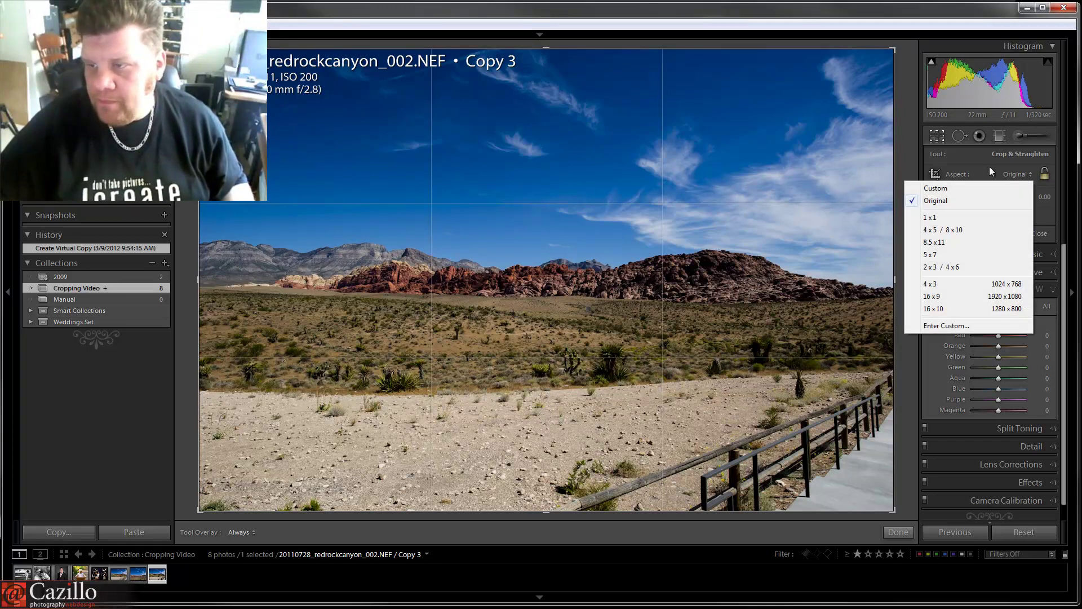
{"action": "left_click", "coordinate": [1028, 178]}
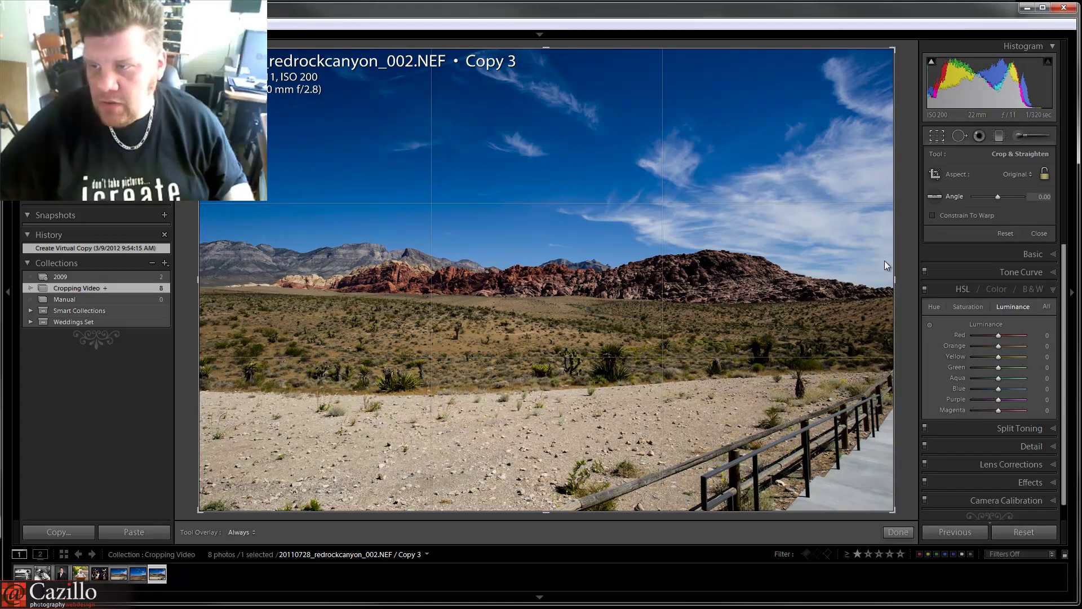
{"action": "left_click_drag", "start_coordinate": [547, 511], "coordinate": [563, 440]}
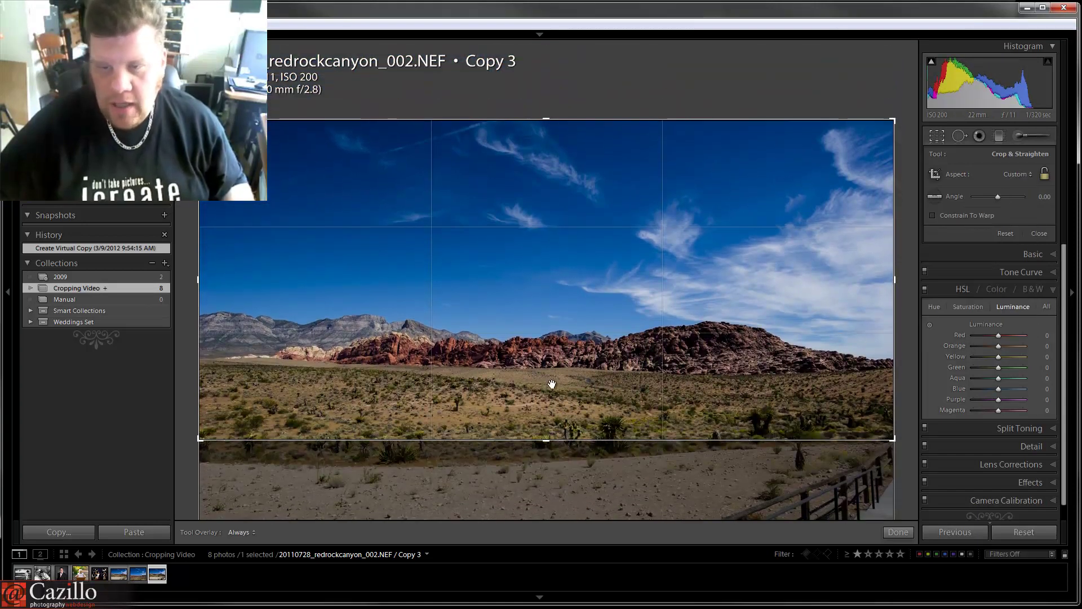
{"action": "left_click_drag", "start_coordinate": [546, 120], "coordinate": [545, 164]}
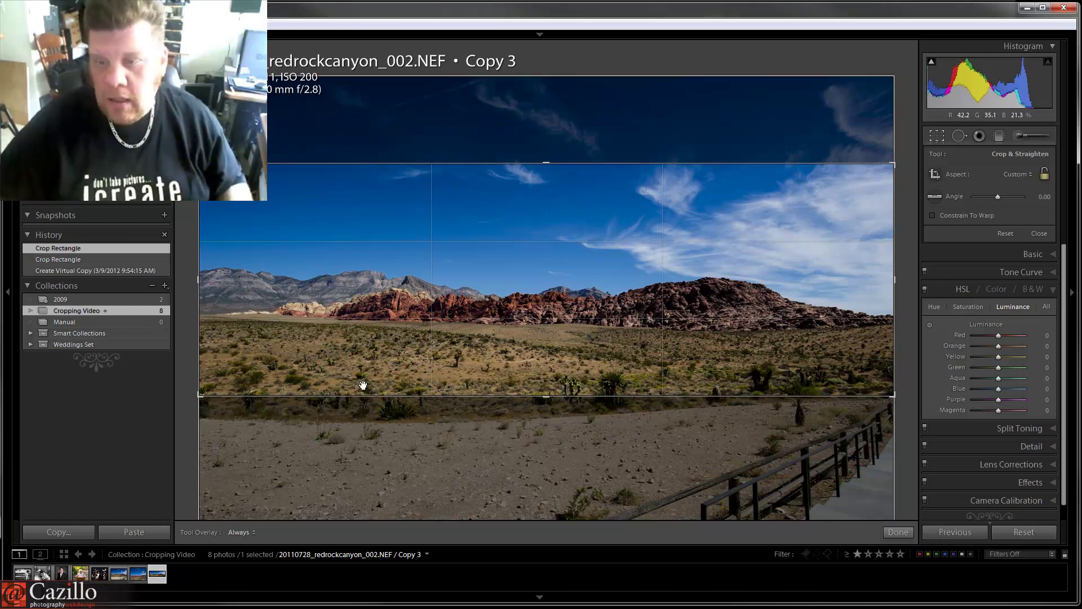
{"action": "key", "text": "Return"}
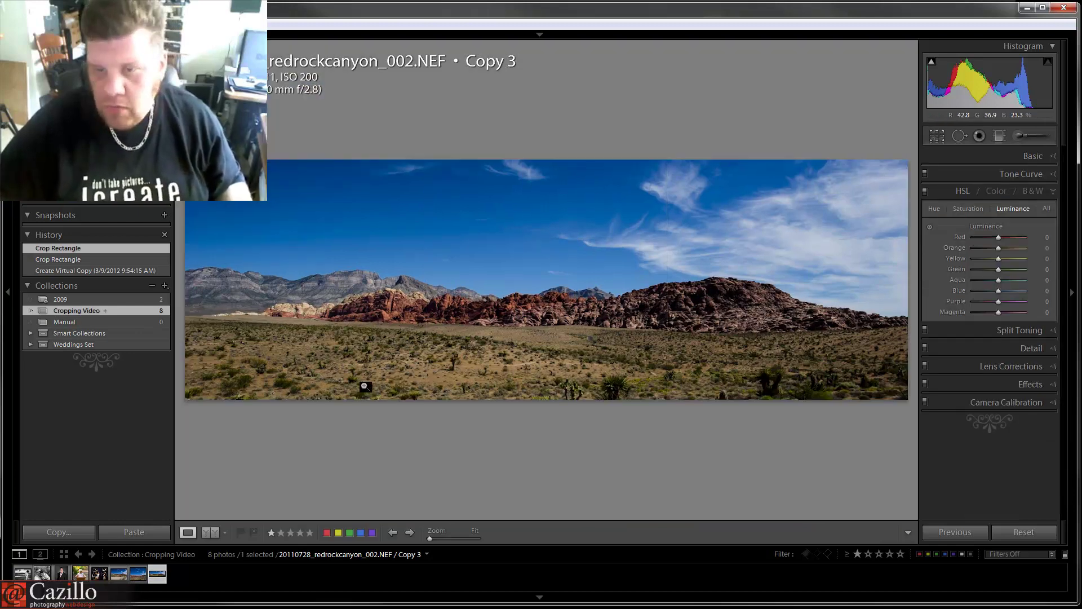
Step: Select the three redrockcanyon versions and compare them in Survey view with the panels hidden
{"action": "key", "text": "g"}
{"action": "left_click", "coordinate": [310, 373], "text": "shift"}
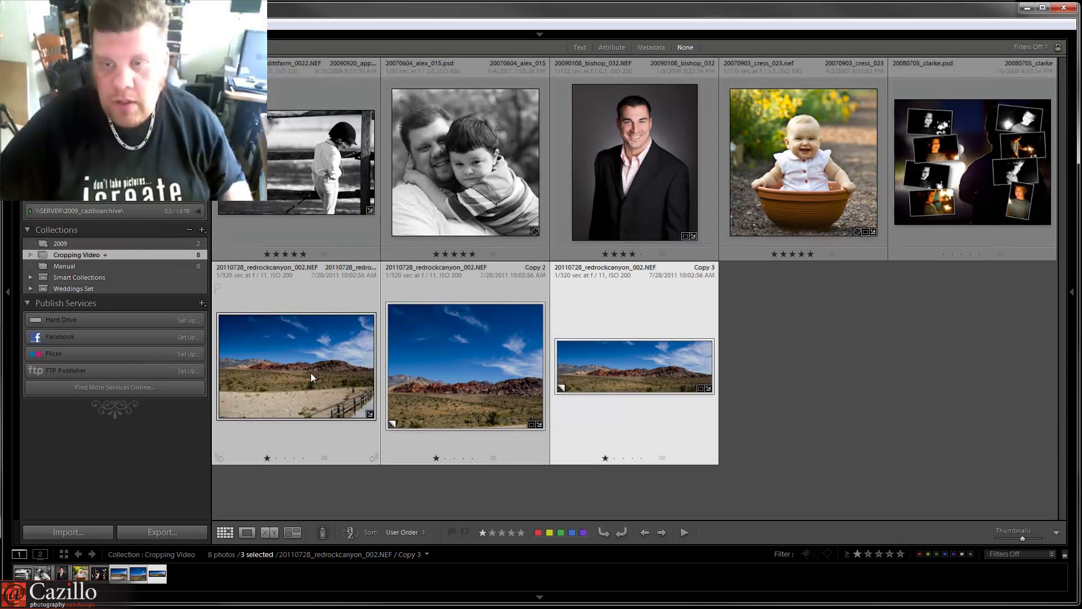
{"action": "key", "text": "n"}
{"action": "key", "text": "F8"}
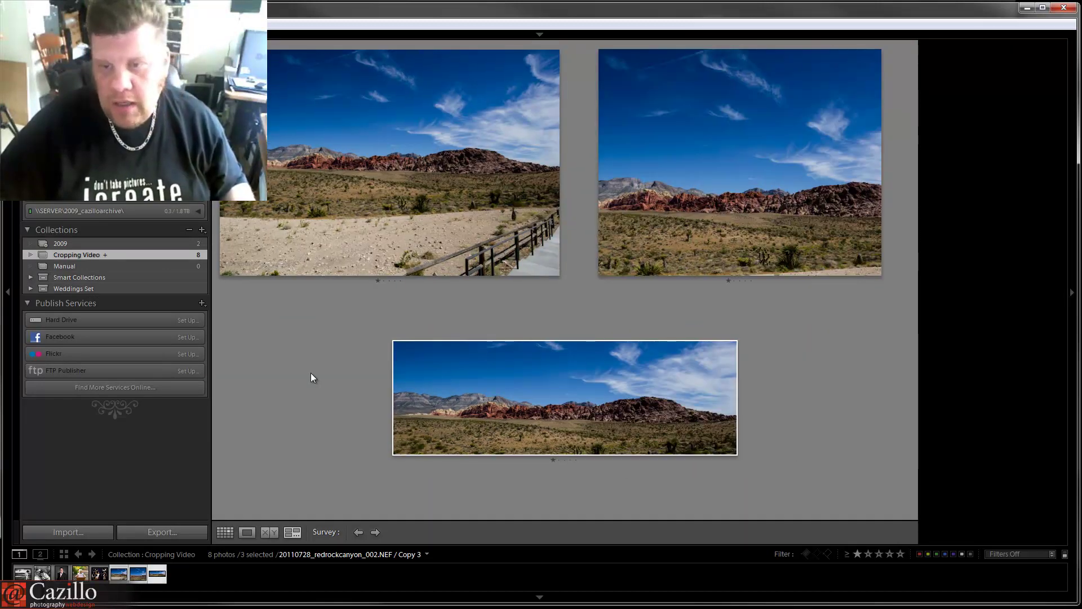
{"action": "key", "text": "Tab"}
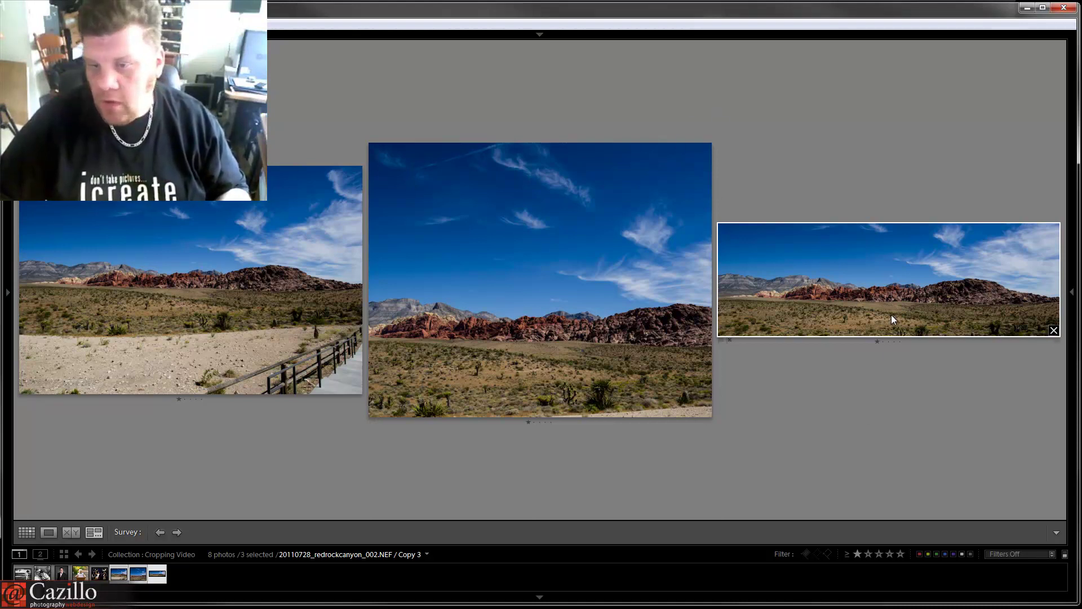
Step: Open the panorama copy by itself in Loupe view
{"action": "double_click", "coordinate": [884, 259]}
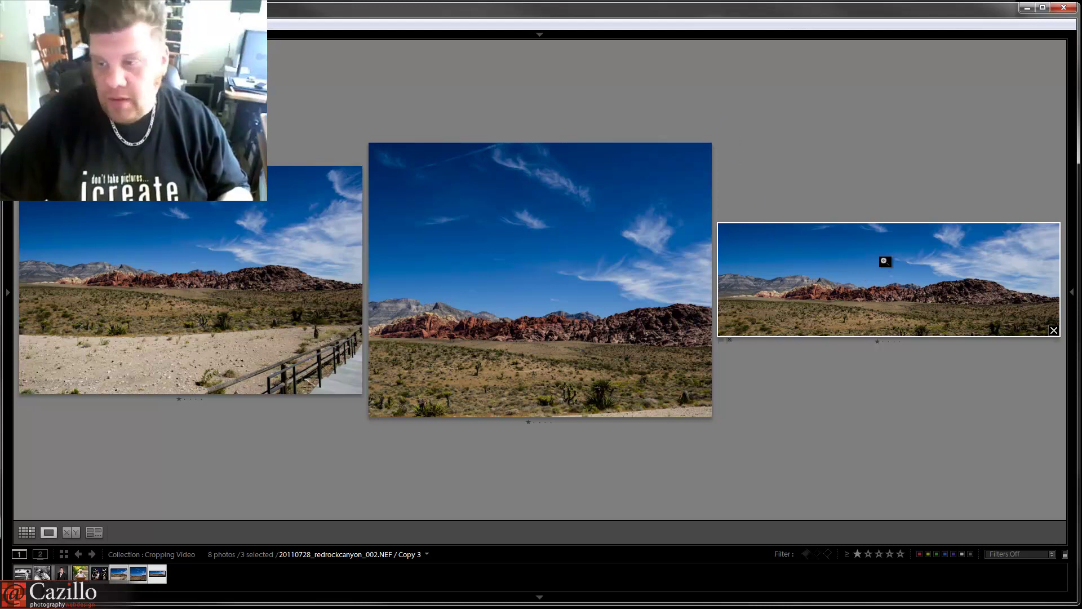